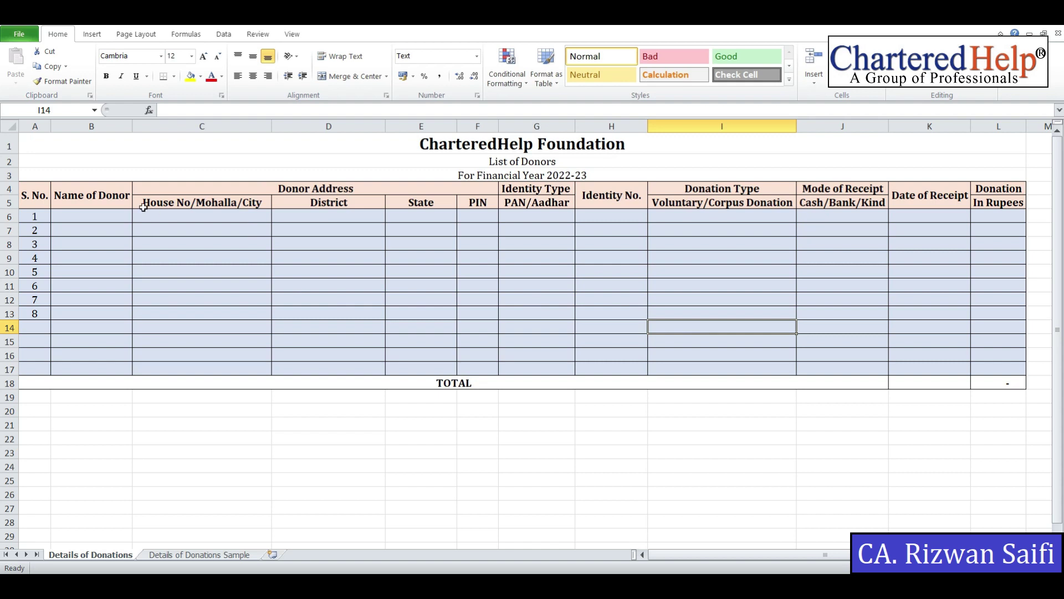
Review the donor rows under Name of Donor and the table body down to TOTAL
{"action": "left_click", "coordinate": [120, 205]}
{"action": "key", "text": "Return"}
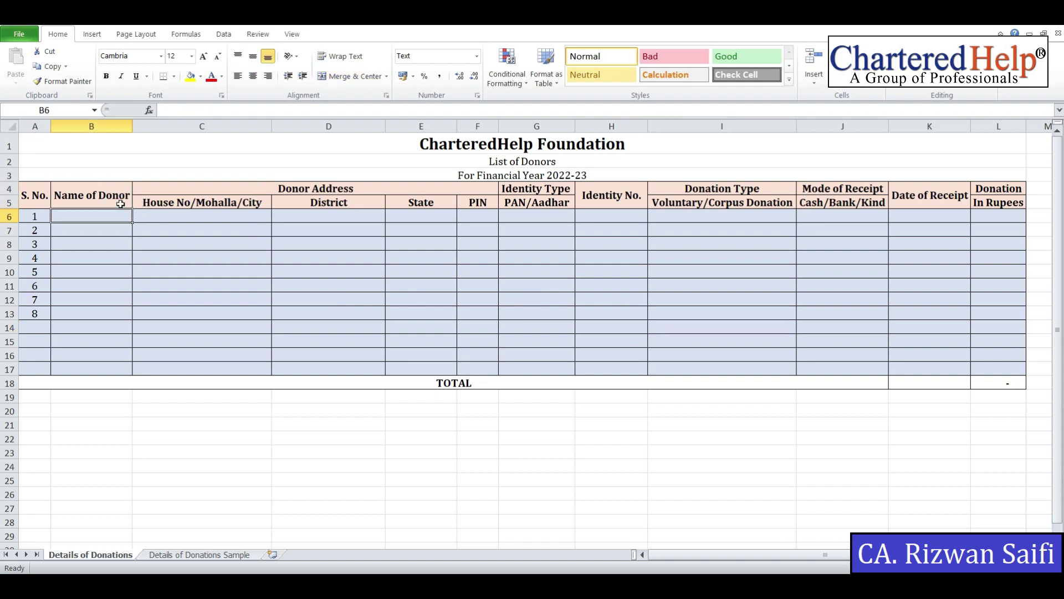
{"action": "key", "text": "shift+Down"}
{"action": "key", "text": "shift+Down"}
{"action": "key", "text": "shift+Down"}
{"action": "key", "text": "shift+Down"}
{"action": "key", "text": "shift+Down"}
{"action": "key", "text": "shift+Down"}
{"action": "key", "text": "shift+Down"}
{"action": "key", "text": "shift+Down"}
{"action": "key", "text": "shift+Up"}
{"action": "key", "text": "shift+Right"}
{"action": "key", "text": "shift+Right"}
{"action": "key", "text": "shift+Right"}
{"action": "key", "text": "shift+Right"}
{"action": "key", "text": "shift+Right"}
{"action": "key", "text": "shift+Right"}
{"action": "key", "text": "shift+Right"}
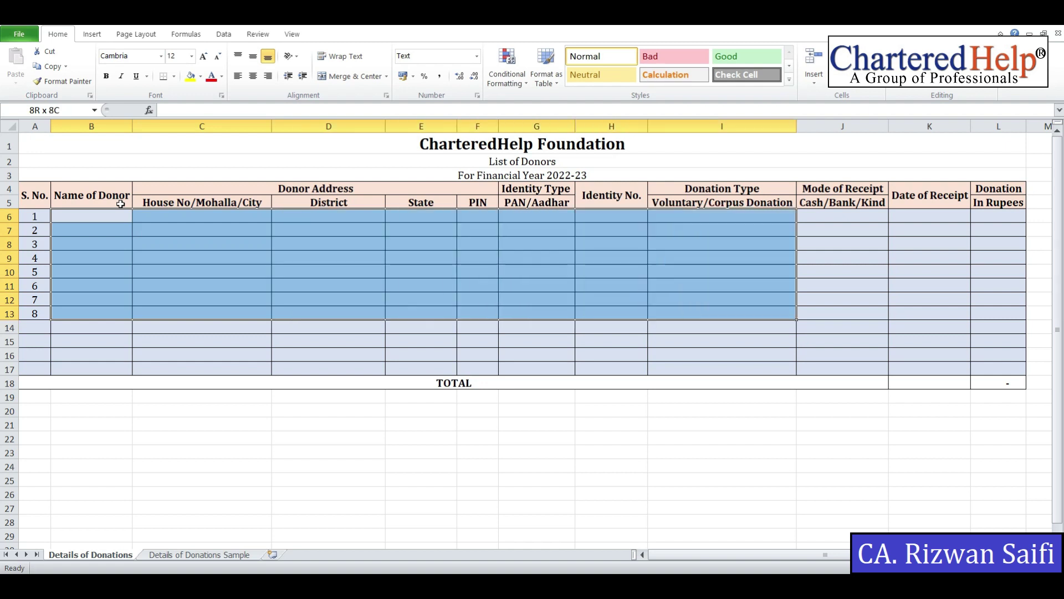
{"action": "key", "text": "shift+Right"}
{"action": "key", "text": "shift+Right"}
{"action": "key", "text": "shift+Right"}
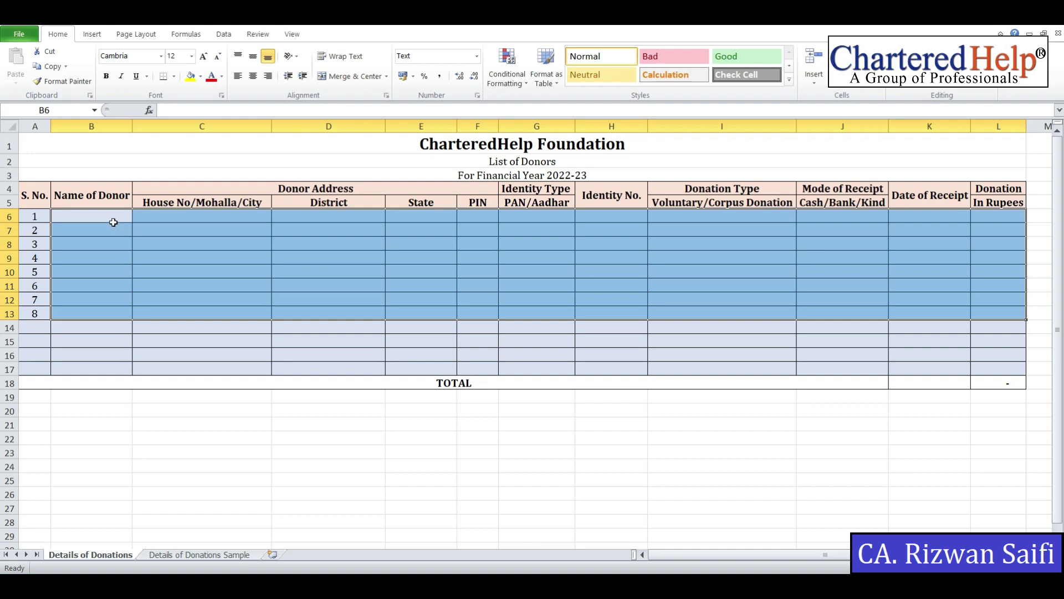
{"action": "left_click", "coordinate": [111, 220]}
{"action": "key", "text": "Down"}
{"action": "key", "text": "Down"}
{"action": "key", "text": "Down"}
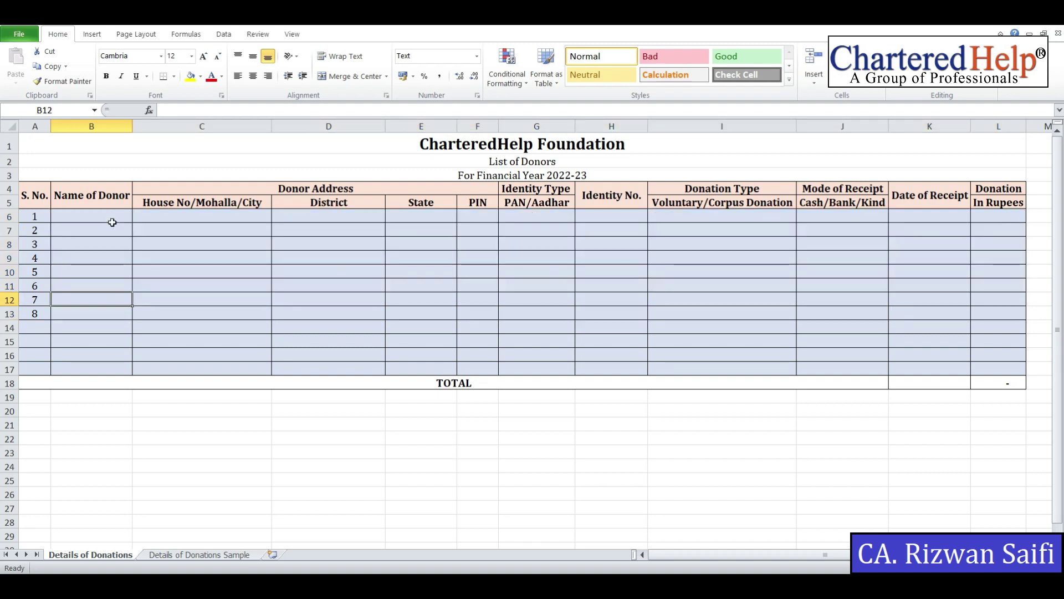
{"action": "key", "text": "Up"}
{"action": "key", "text": "Right"}
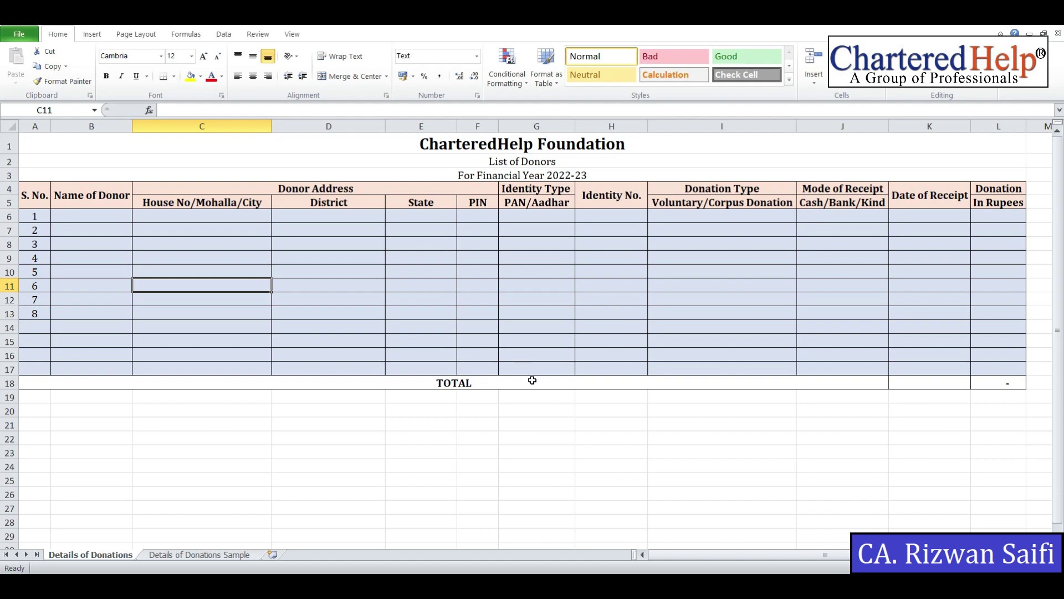
{"action": "left_click_drag", "start_coordinate": [532, 381], "coordinate": [948, 391]}
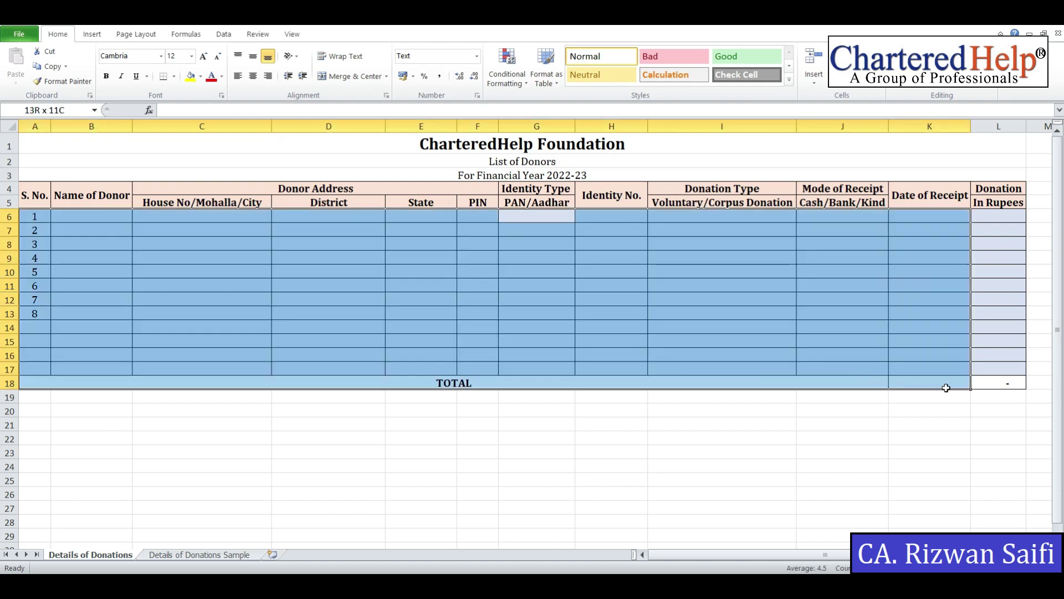
{"action": "key", "text": "Left"}
{"action": "key", "text": "Left"}
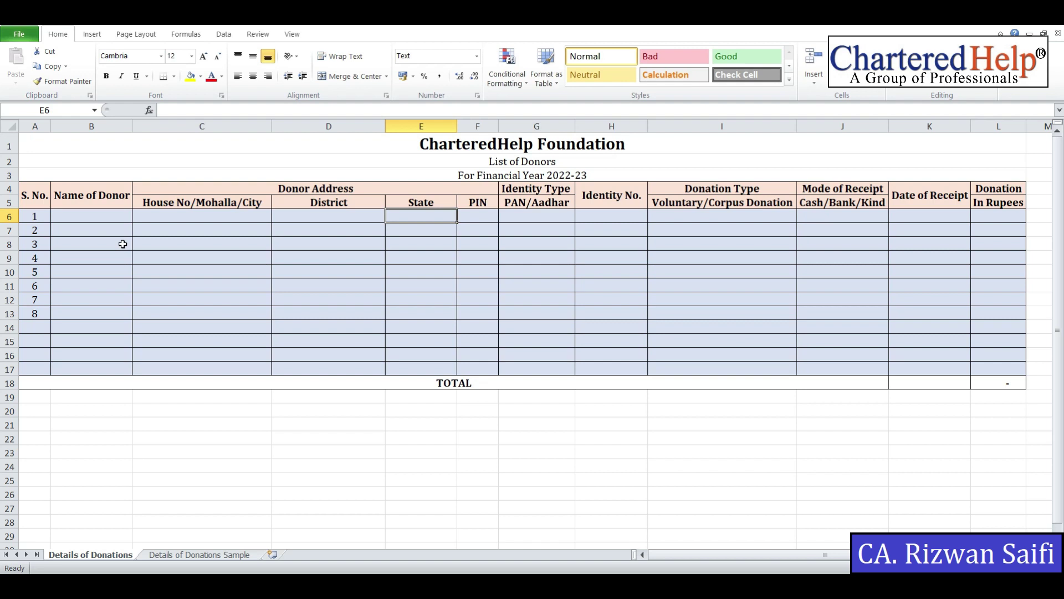
Review the CharteredHelp Foundation title, List of Donors subtitle, financial year line and serial numbers
{"action": "left_click", "coordinate": [540, 144]}
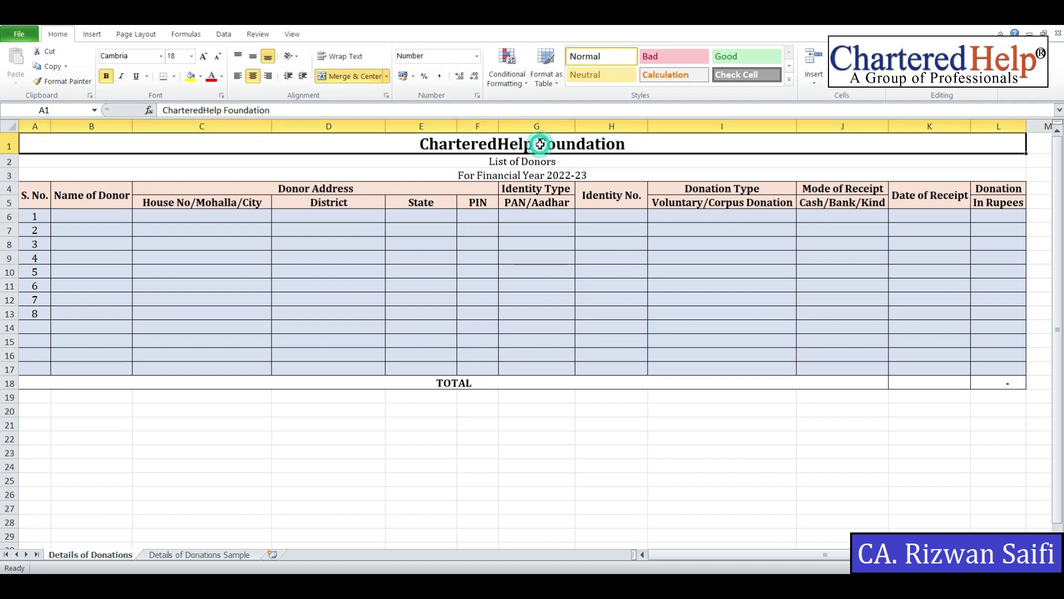
{"action": "left_click", "coordinate": [525, 163]}
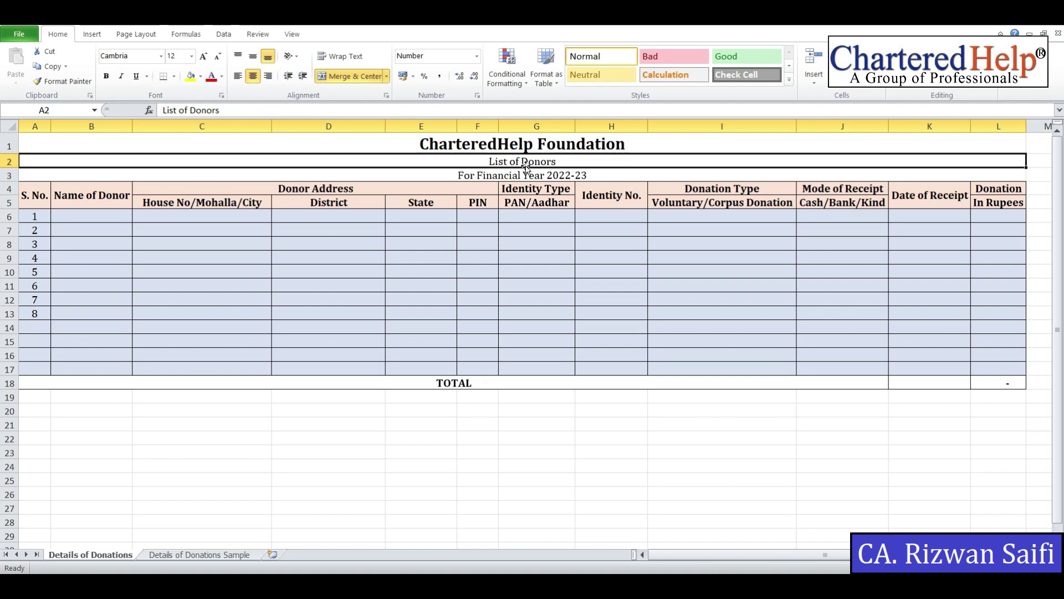
{"action": "left_click", "coordinate": [526, 176]}
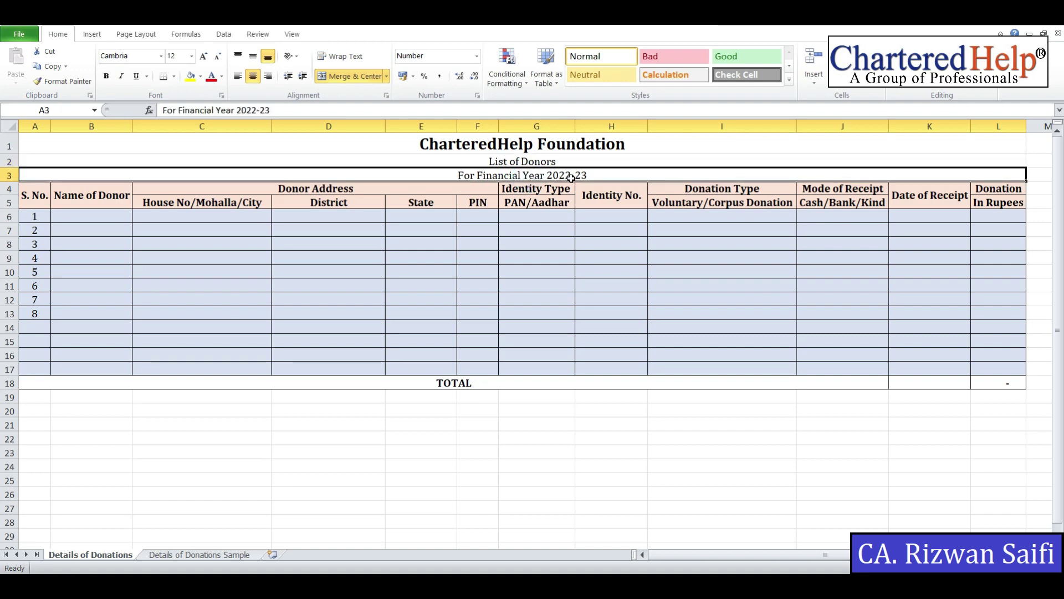
{"action": "double_click", "coordinate": [590, 177]}
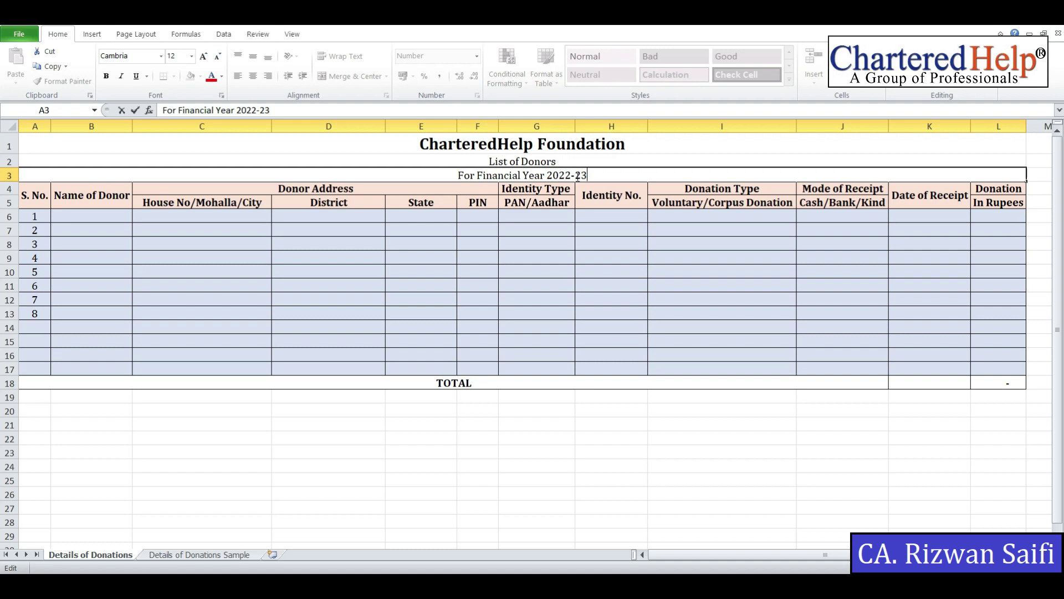
{"action": "left_click", "coordinate": [35, 194]}
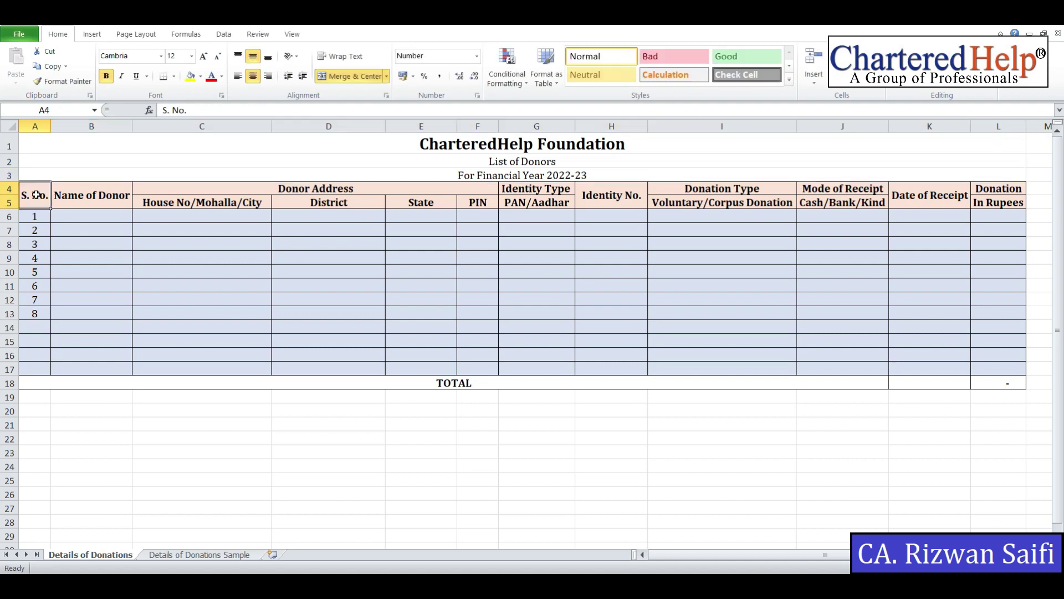
{"action": "left_click_drag", "start_coordinate": [35, 217], "coordinate": [33, 314]}
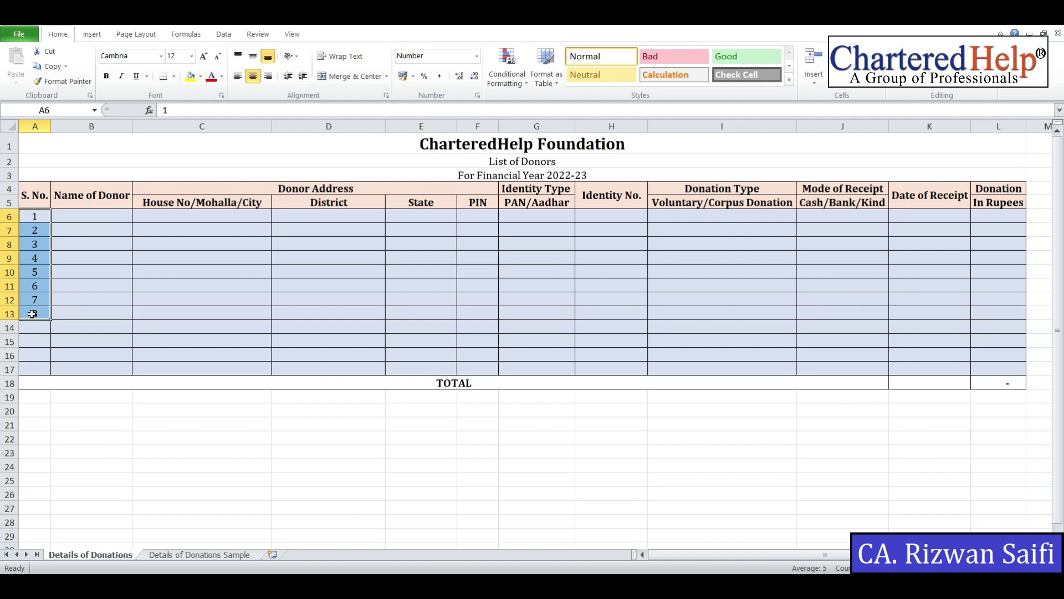
{"action": "left_click", "coordinate": [36, 220]}
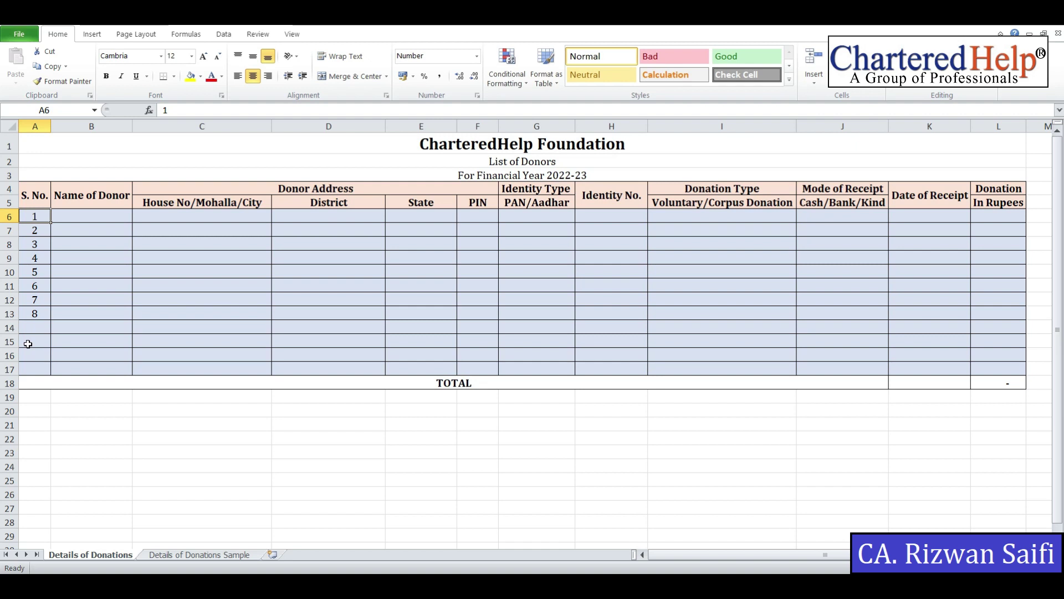
Review the Name, Address, District, State, PIN and PAN/Aadhar identity type columns
{"action": "left_click", "coordinate": [96, 201]}
{"action": "left_click_drag", "start_coordinate": [95, 225], "coordinate": [83, 307]}
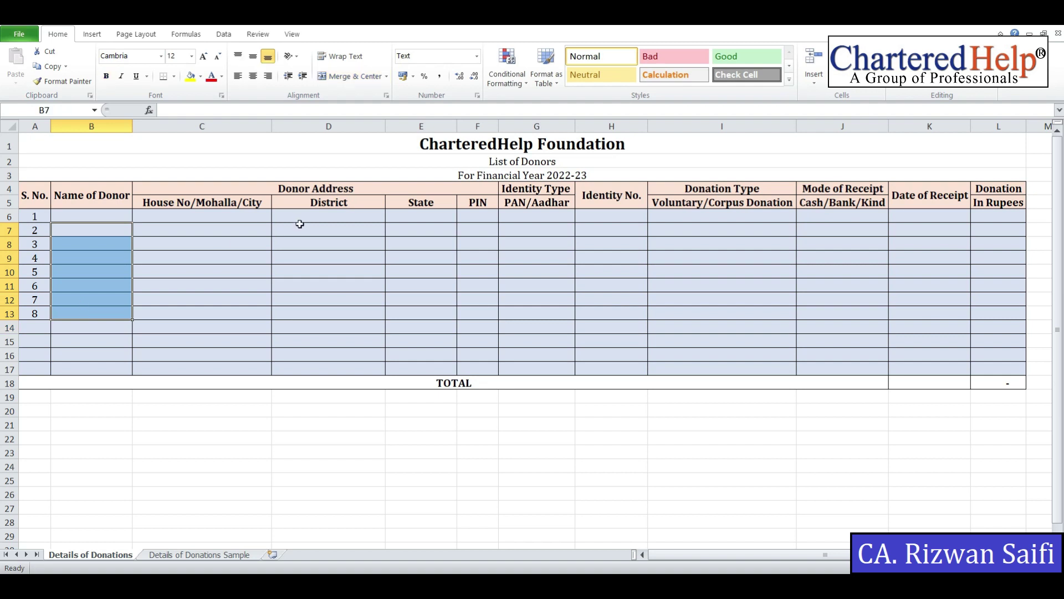
{"action": "left_click", "coordinate": [331, 189]}
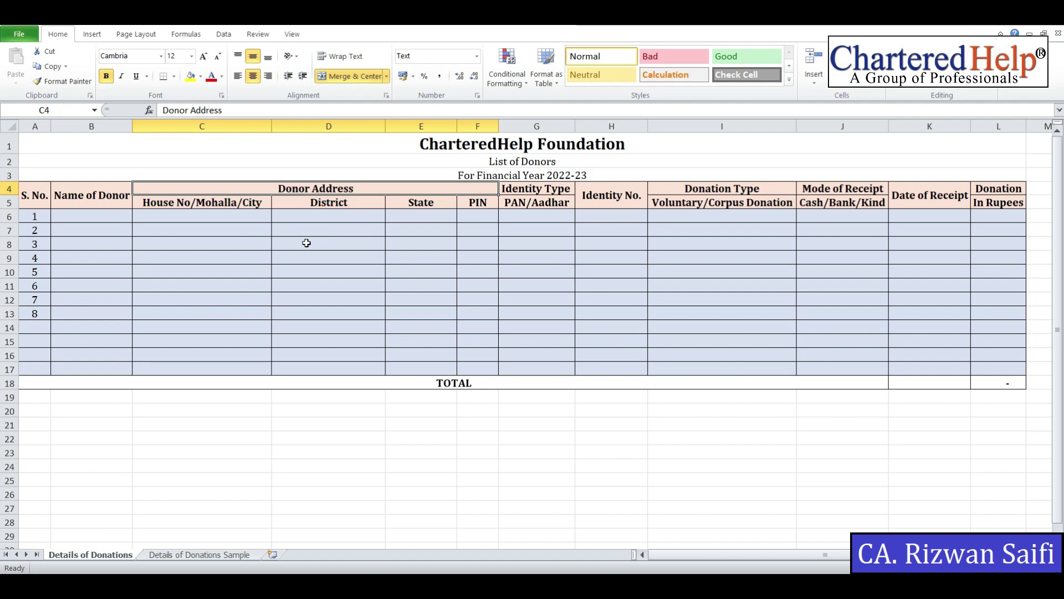
{"action": "left_click_drag", "start_coordinate": [204, 213], "coordinate": [207, 317]}
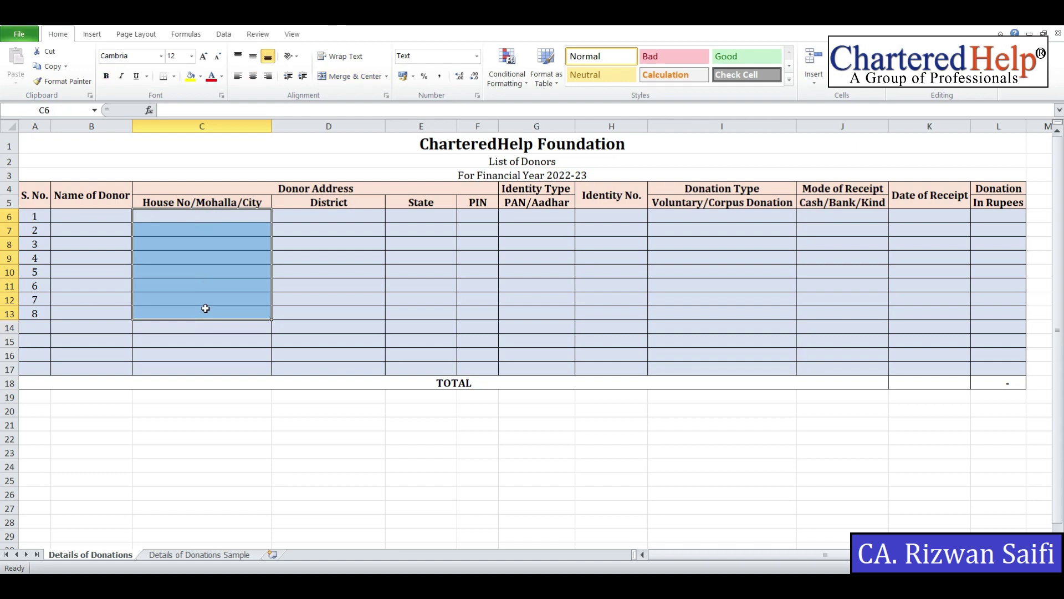
{"action": "left_click", "coordinate": [198, 216]}
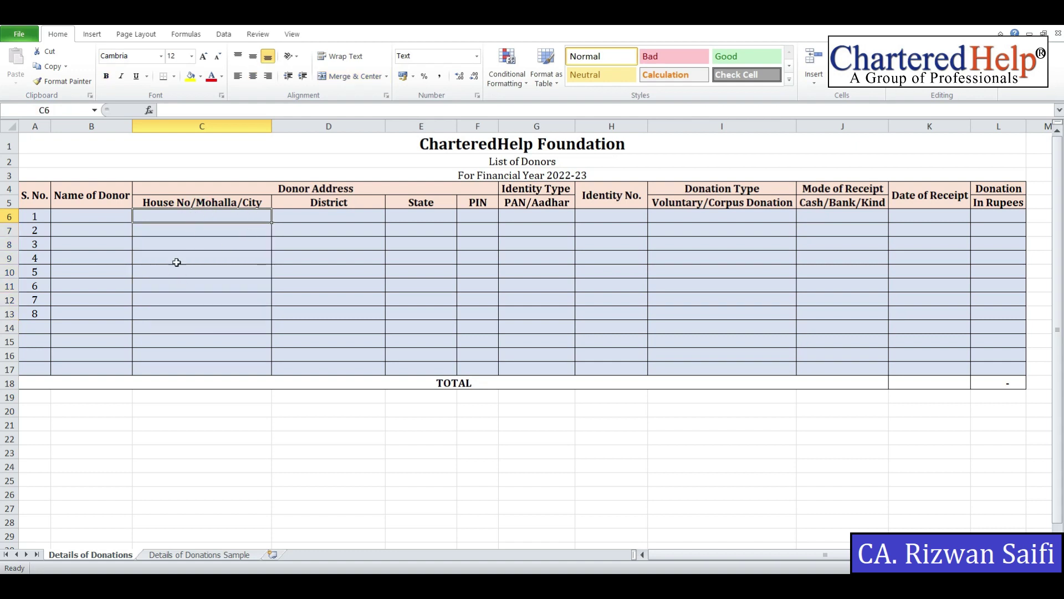
{"action": "left_click", "coordinate": [313, 242]}
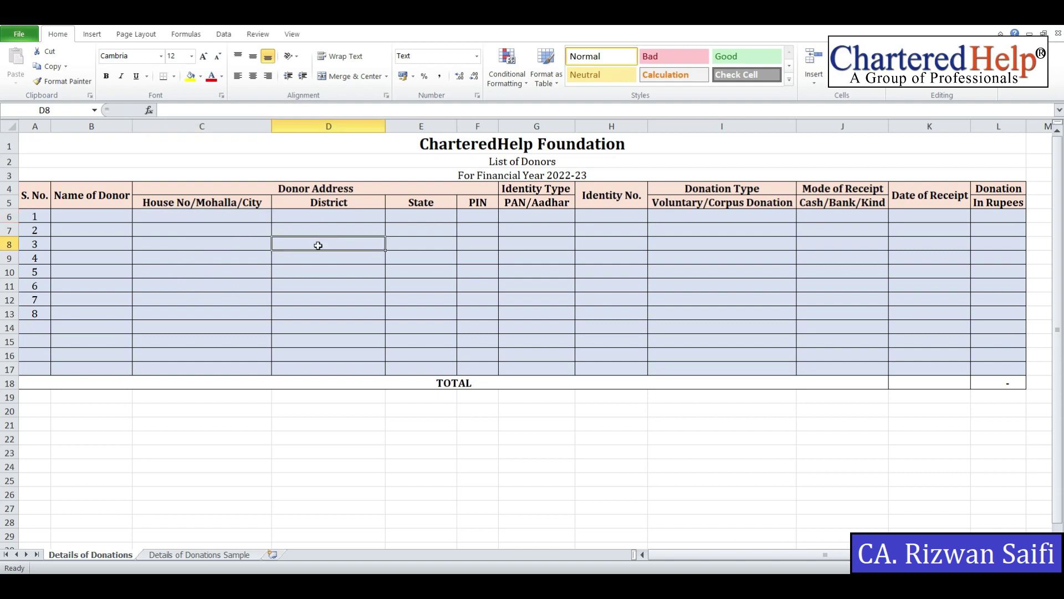
{"action": "left_click_drag", "start_coordinate": [415, 235], "coordinate": [414, 283]}
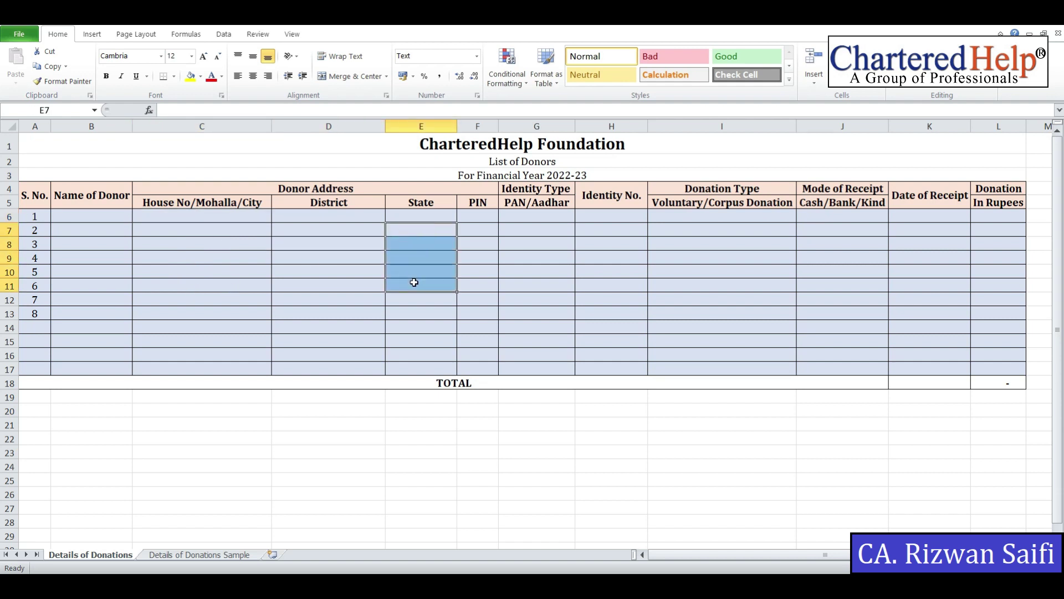
{"action": "left_click_drag", "start_coordinate": [478, 225], "coordinate": [479, 272]}
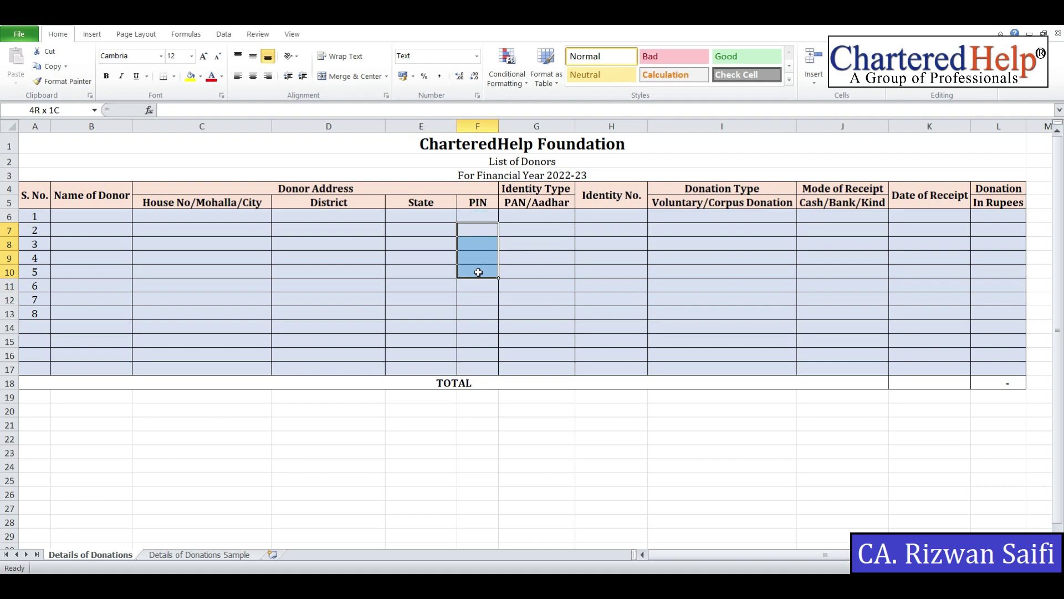
{"action": "left_click", "coordinate": [518, 248]}
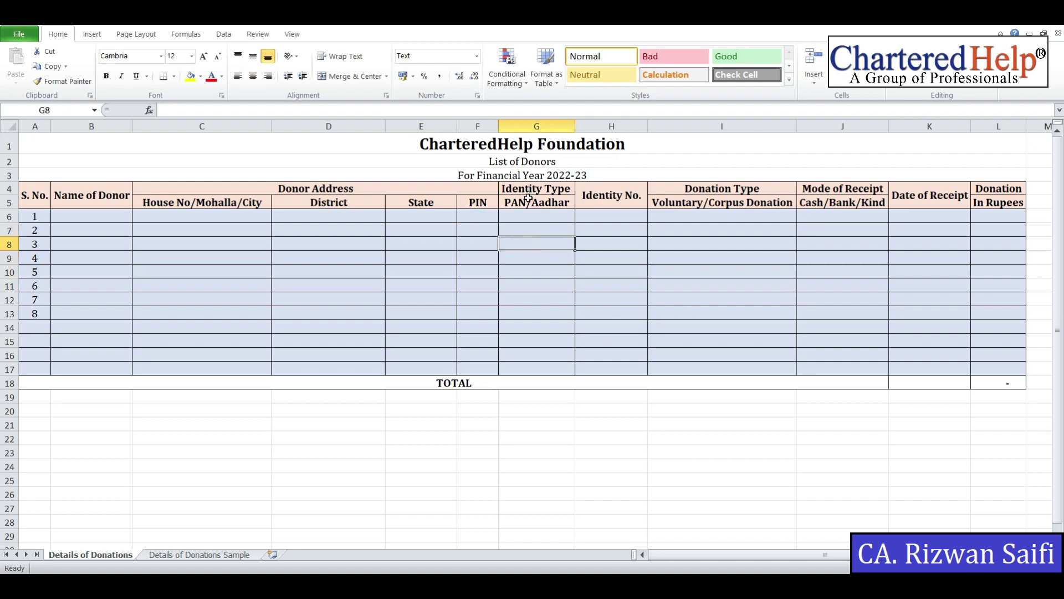
{"action": "left_click_drag", "start_coordinate": [527, 216], "coordinate": [527, 306]}
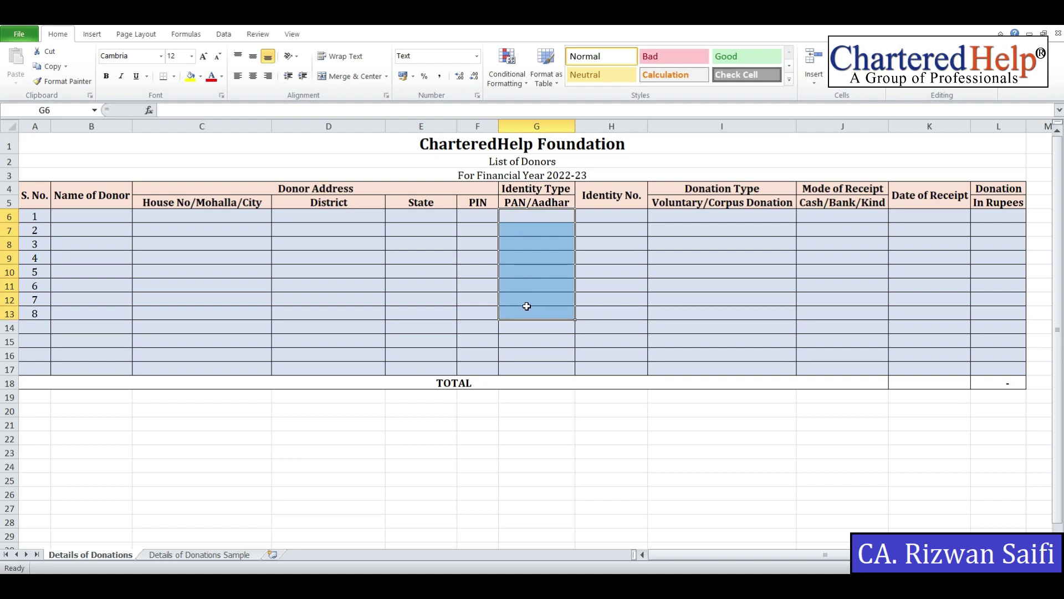
Enter PAN for donor 1 and Aadhar Card for donor 2 as identity types
{"action": "left_click", "coordinate": [524, 217]}
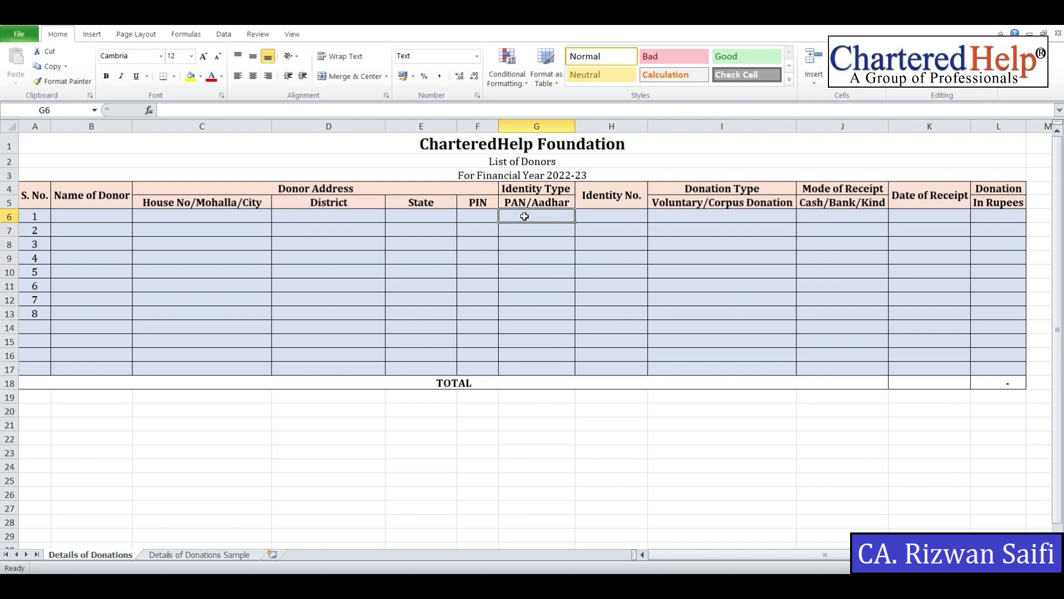
{"action": "type", "text": "PAN"}
{"action": "key", "text": "Delete"}
{"action": "key", "text": "Return"}
{"action": "type", "text": "AA"}
{"action": "key", "text": "BackSpace"}
{"action": "type", "text": "adhar"}
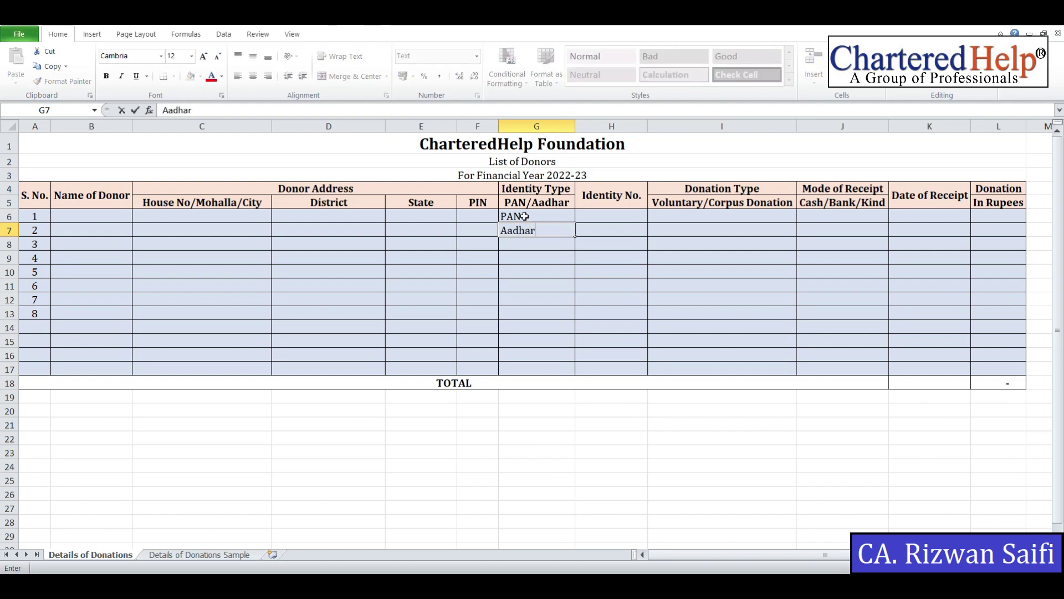
{"action": "type", "text": " Card"}
{"action": "key", "text": "Tab"}
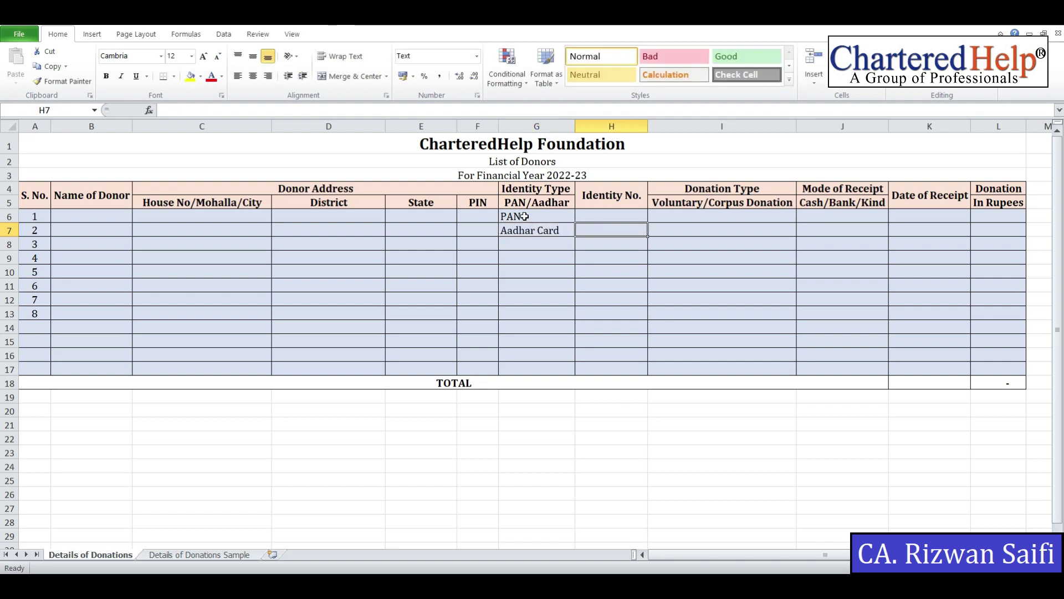
Check the PAN and Aadhar Card entries against donors 1 and 2's Identity No. cells
{"action": "left_click", "coordinate": [602, 213]}
{"action": "left_click", "coordinate": [537, 214]}
{"action": "left_click", "coordinate": [596, 213]}
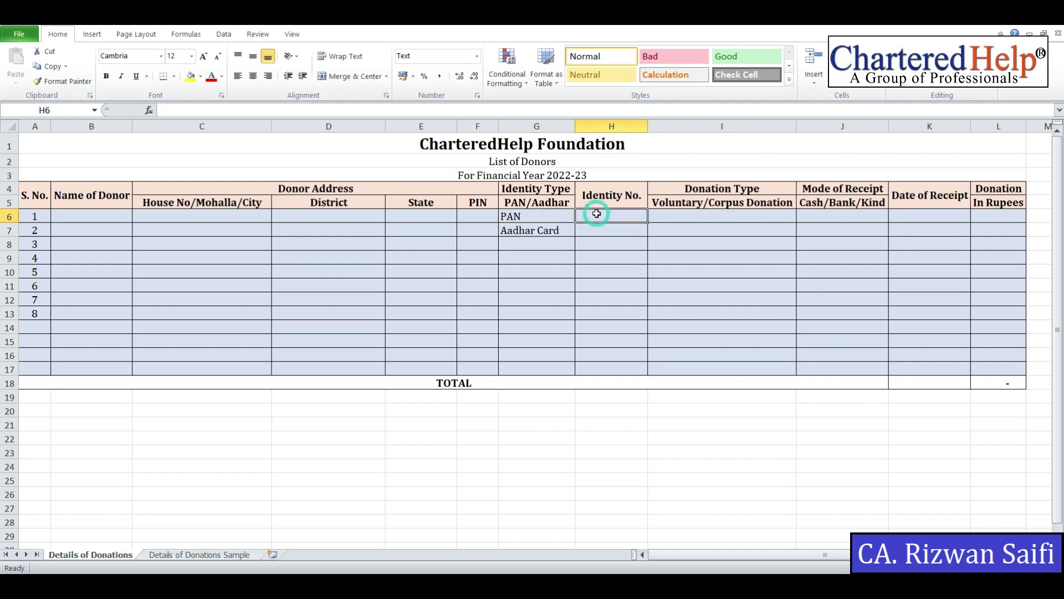
{"action": "left_click", "coordinate": [526, 232]}
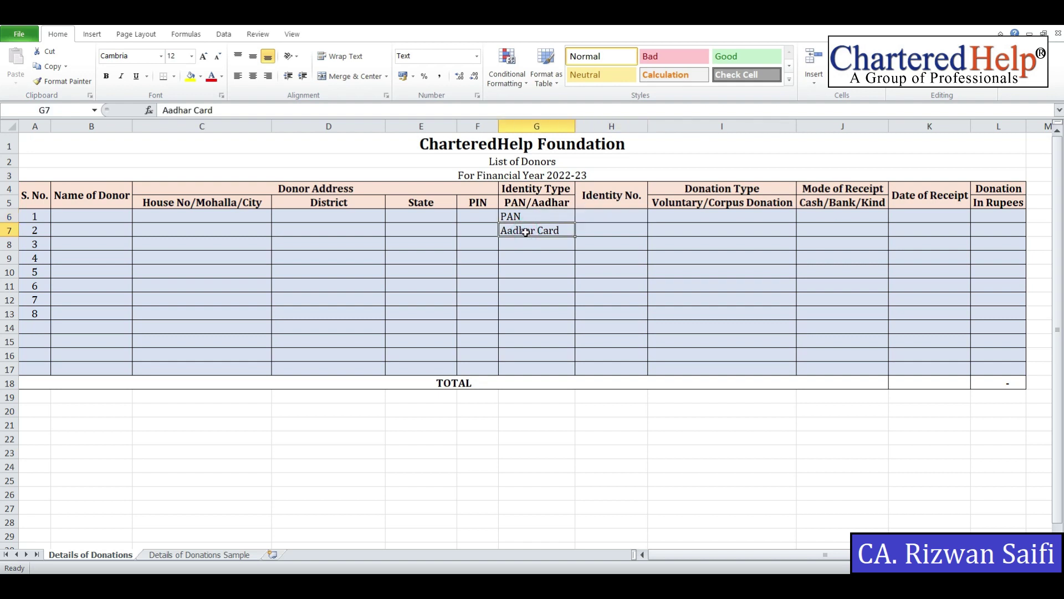
{"action": "left_click", "coordinate": [613, 232]}
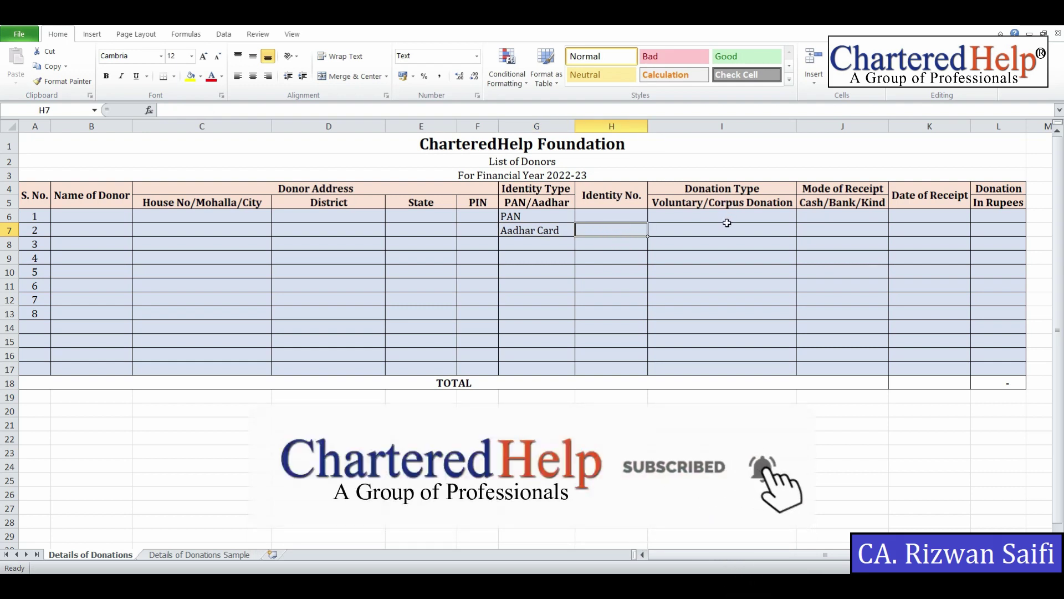
{"action": "left_click", "coordinate": [680, 217]}
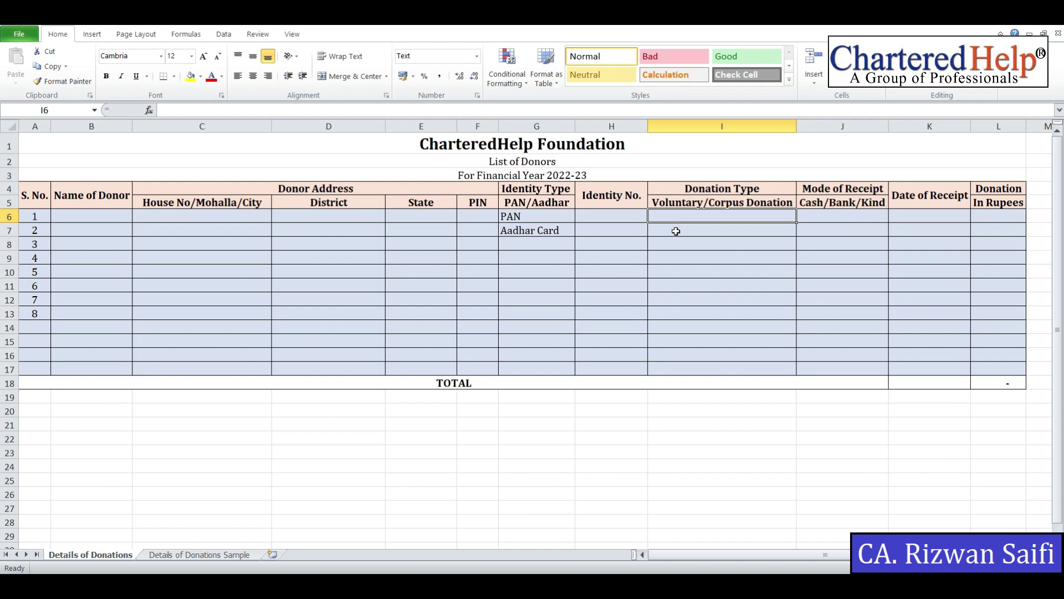
{"action": "left_click", "coordinate": [700, 228]}
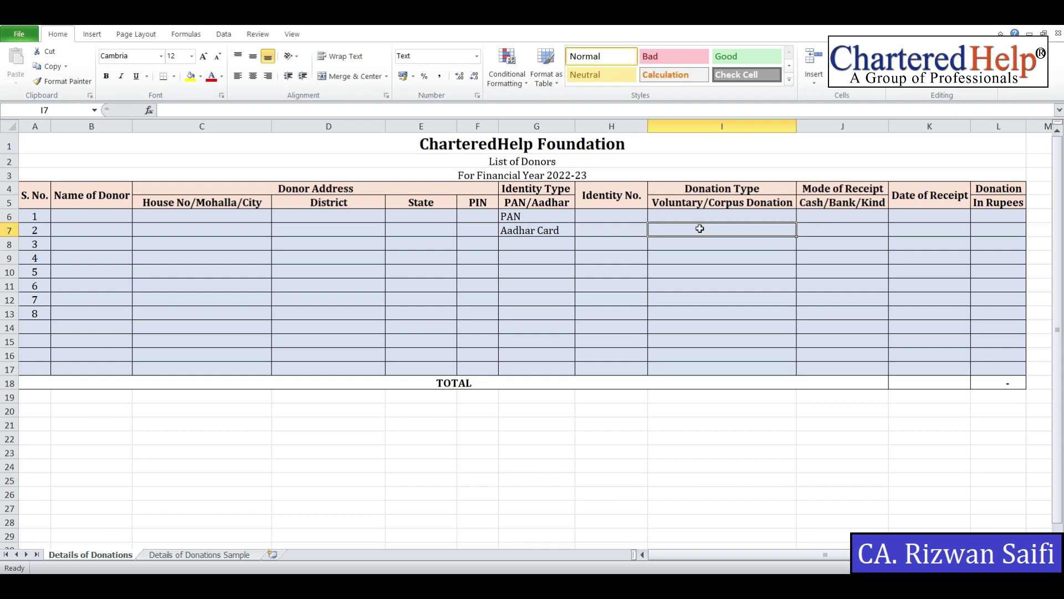
{"action": "left_click", "coordinate": [731, 204]}
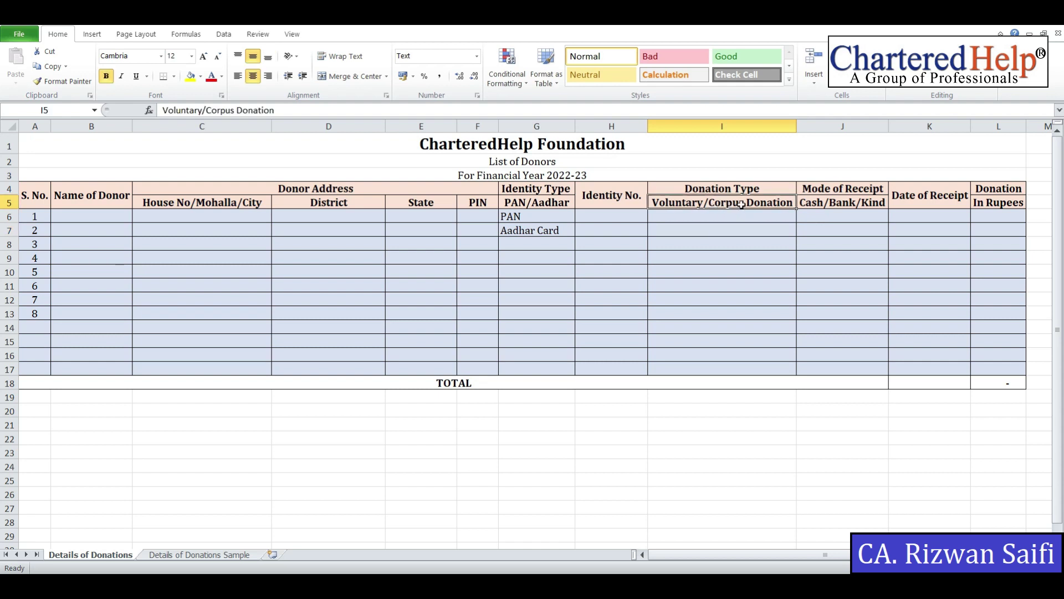
Enter Voluntary Donation in I6 and Corpus Donation in I7
{"action": "left_click", "coordinate": [733, 218]}
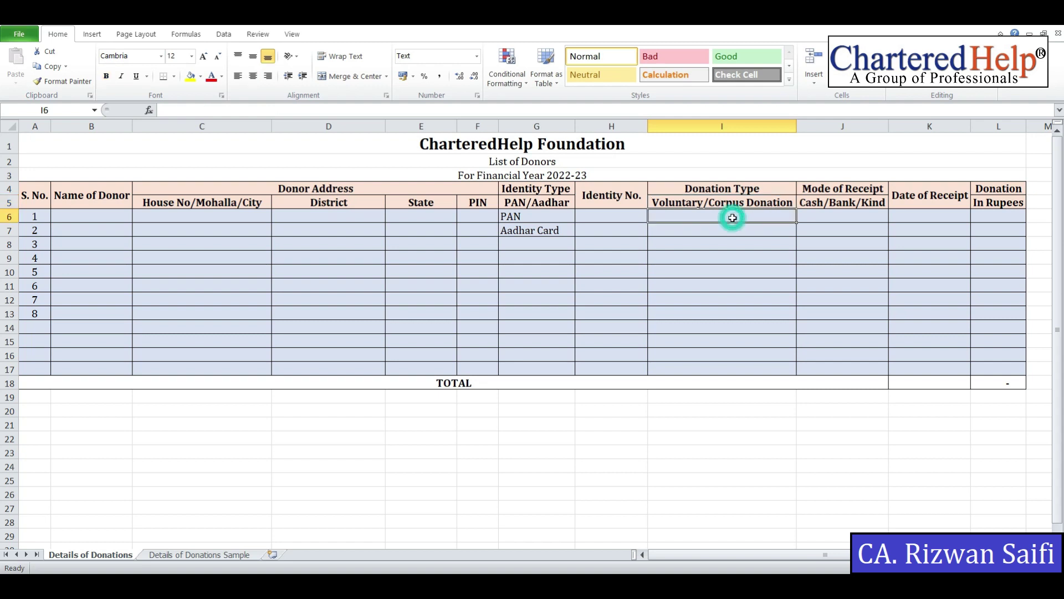
{"action": "left_click", "coordinate": [712, 228]}
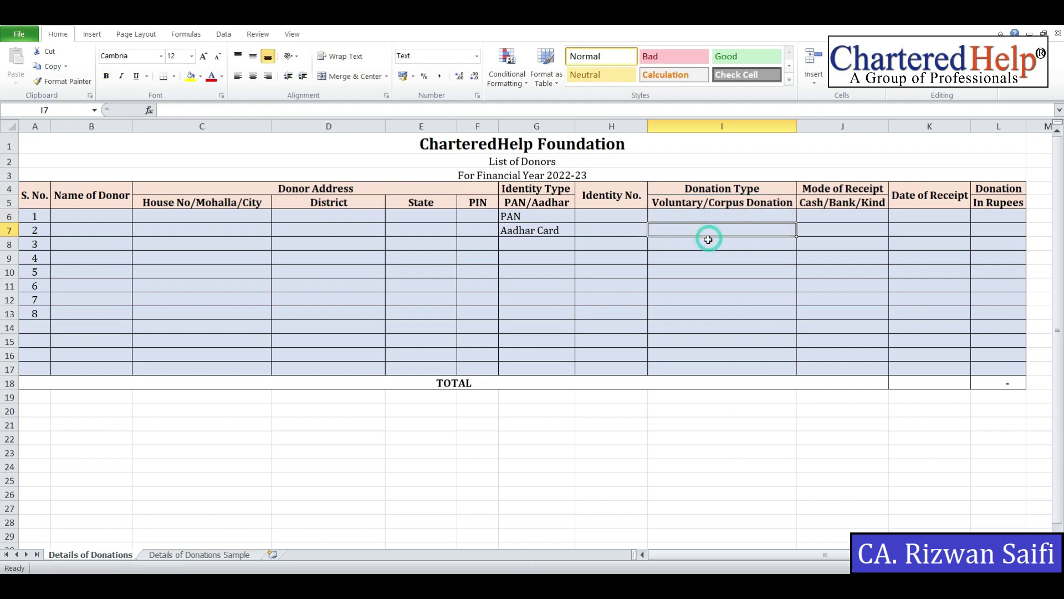
{"action": "left_click", "coordinate": [693, 248]}
{"action": "left_click", "coordinate": [684, 212]}
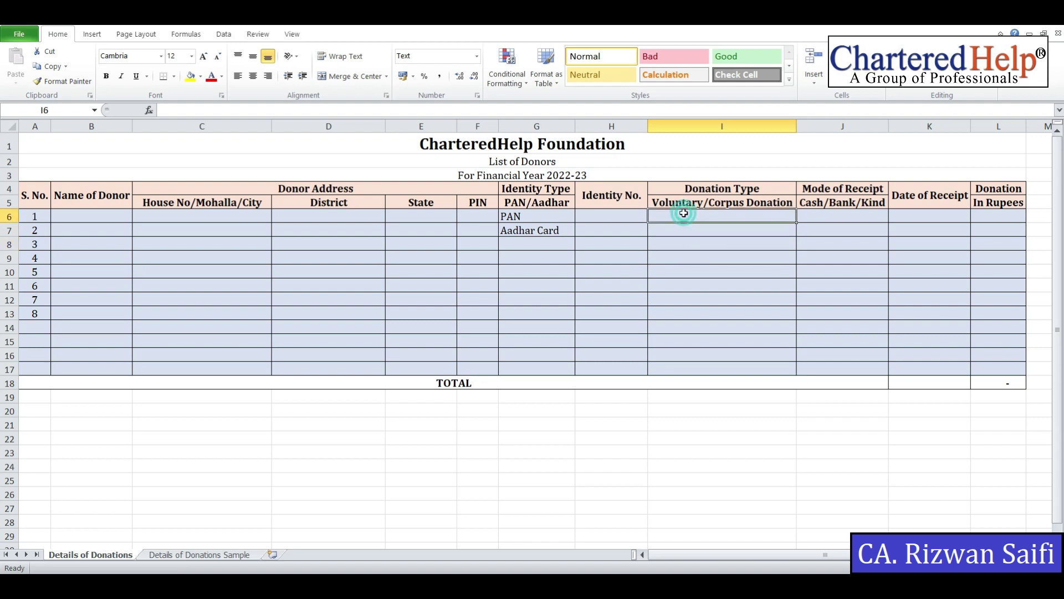
{"action": "type", "text": "Voluntary Donation"}
{"action": "key", "text": "Return"}
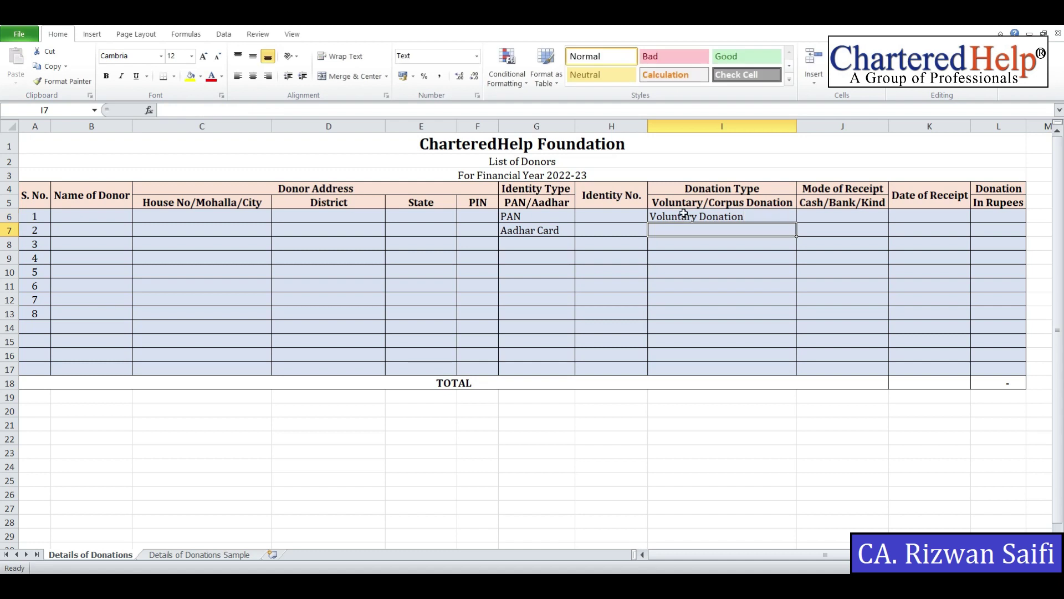
{"action": "type", "text": "Corpus Donation"}
{"action": "key", "text": "Return"}
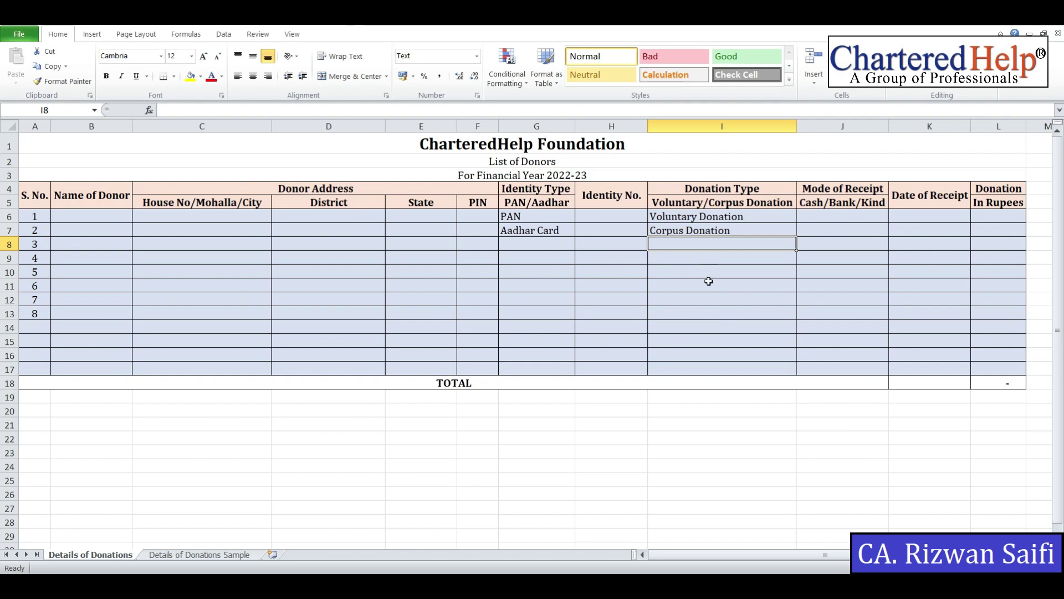
Enter Cash, Bank and Paytm as receipt modes for donors 1–3 in J6:J8
{"action": "left_click", "coordinate": [815, 230]}
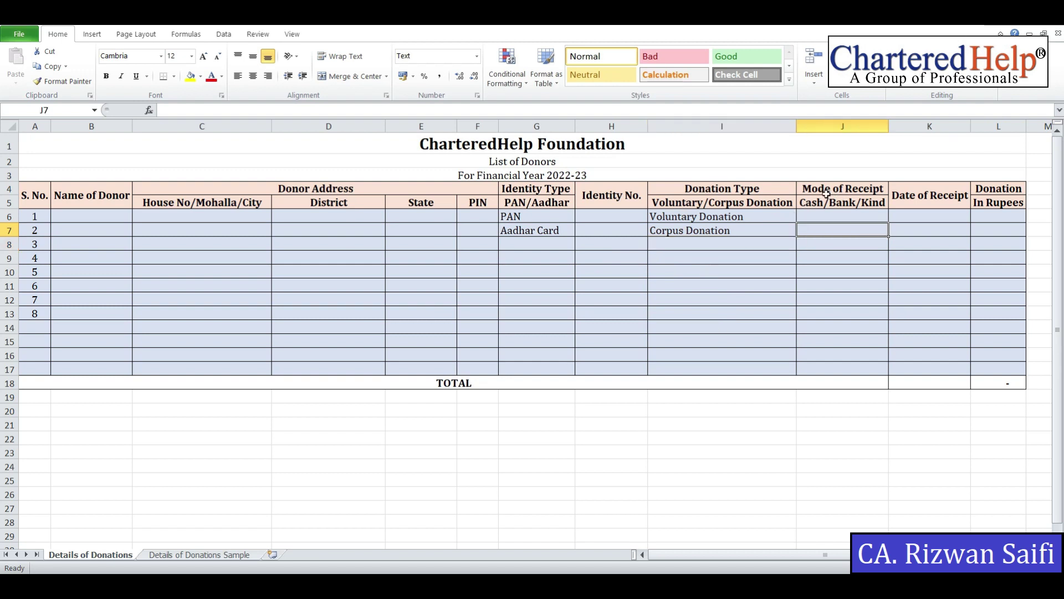
{"action": "left_click", "coordinate": [833, 215]}
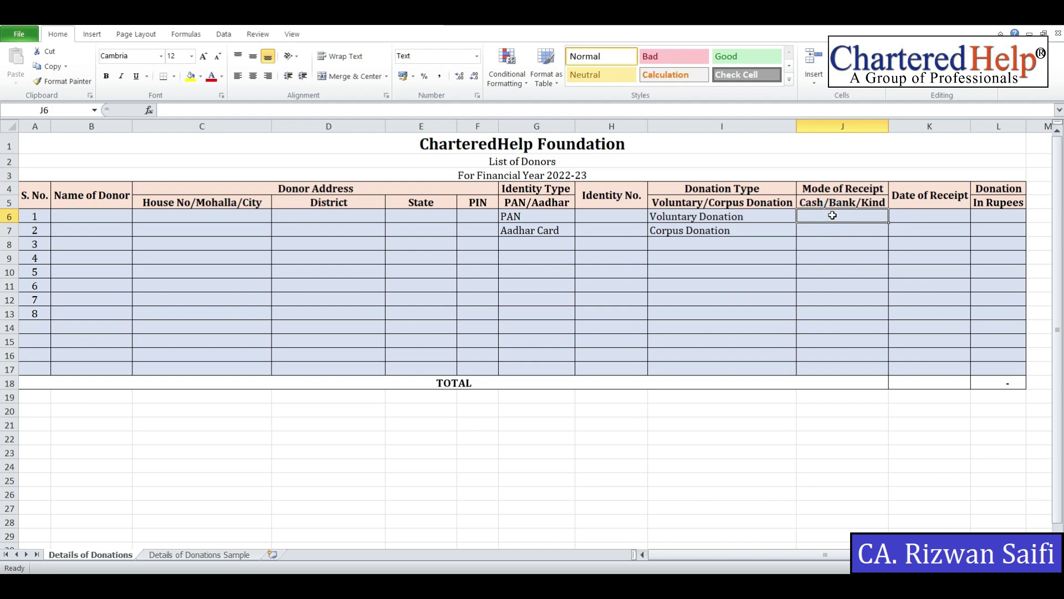
{"action": "type", "text": "Cash"}
{"action": "key", "text": "Delete"}
{"action": "key", "text": "Return"}
{"action": "type", "text": "Bank"}
{"action": "key", "text": "Return"}
{"action": "type", "text": "Paytm"}
{"action": "key", "text": "Return"}
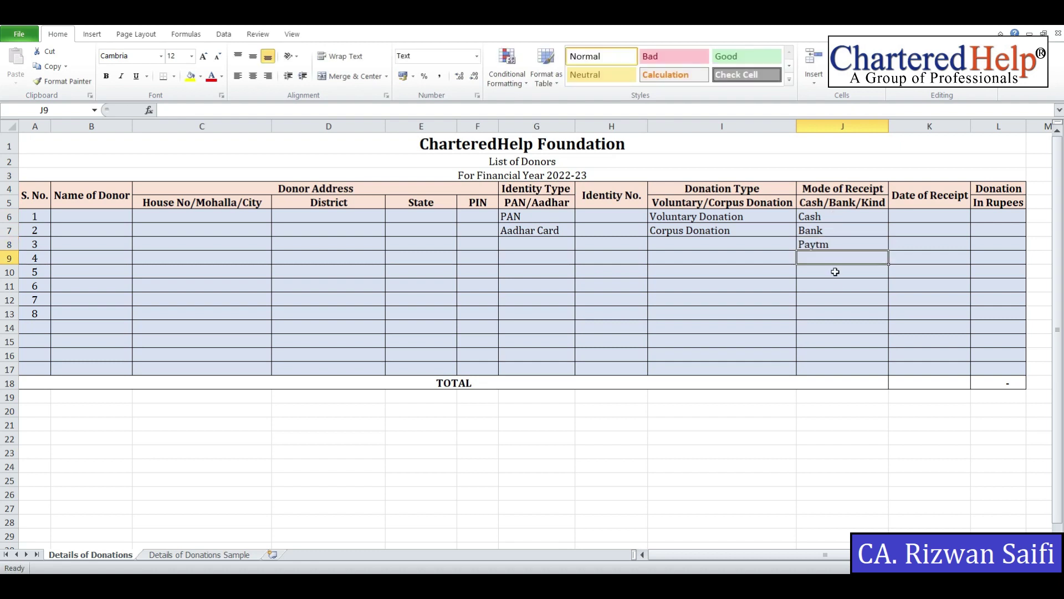
{"action": "left_click", "coordinate": [929, 219]}
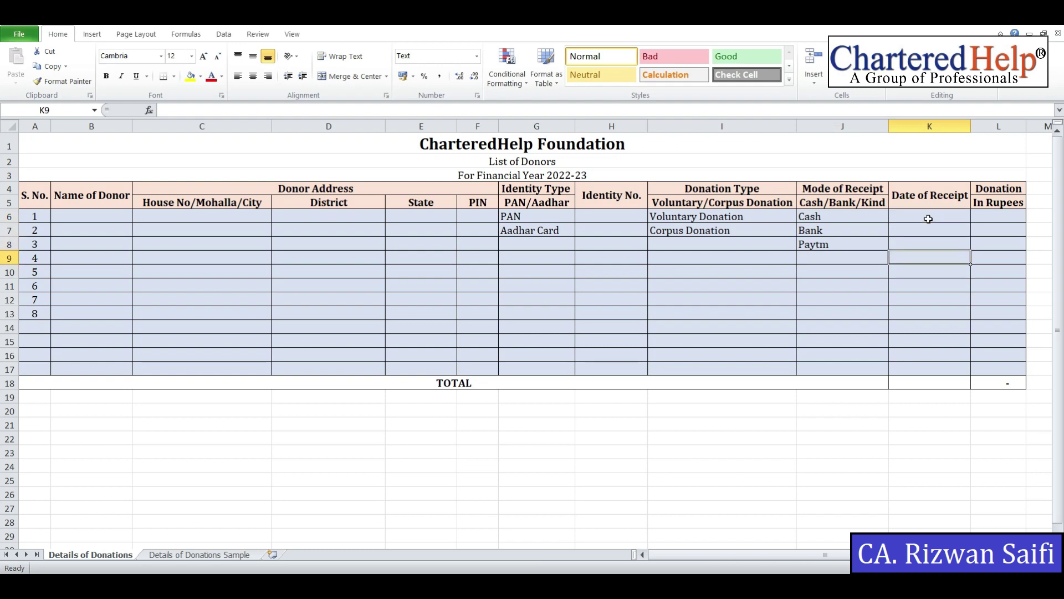
{"action": "key", "text": "Down"}
{"action": "key", "text": "Down"}
{"action": "left_click", "coordinate": [929, 219]}
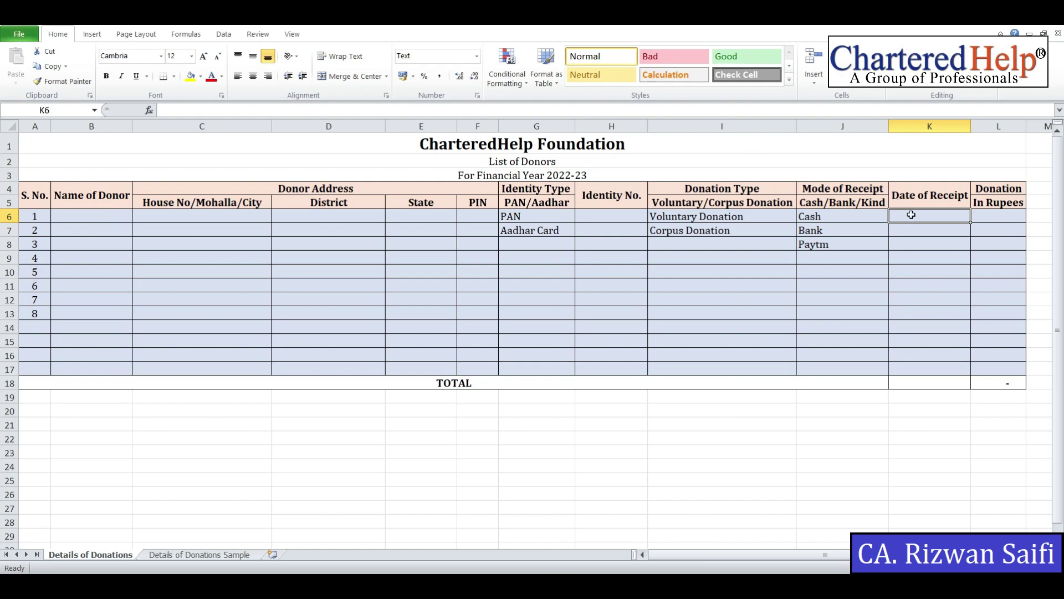
Enter donation amounts 2,000, 5,000, 1,000 and 600 in L6:L9
{"action": "left_click_drag", "start_coordinate": [913, 226], "coordinate": [912, 258]}
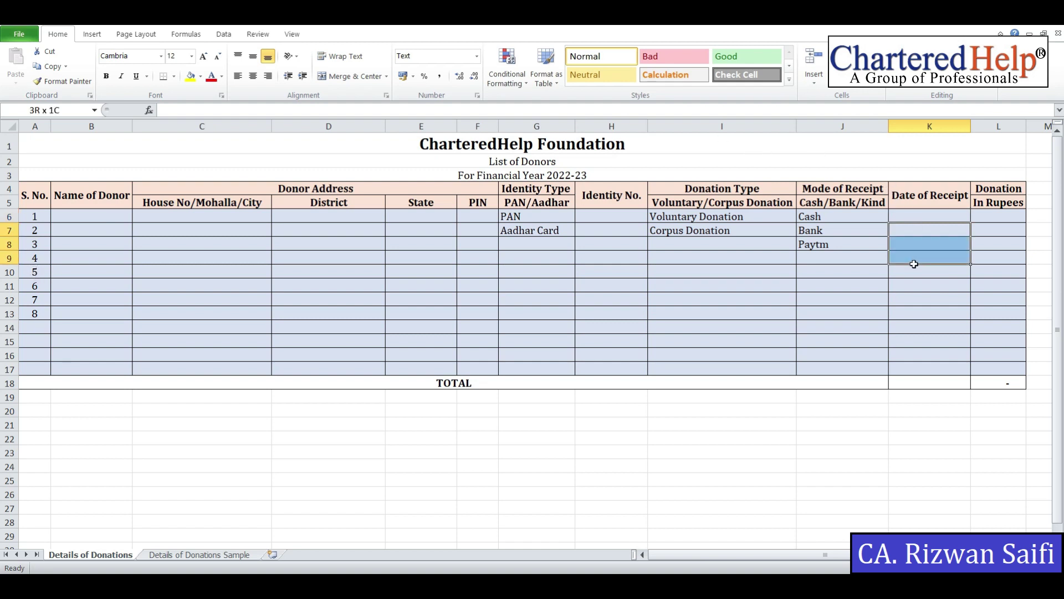
{"action": "left_click", "coordinate": [998, 218]}
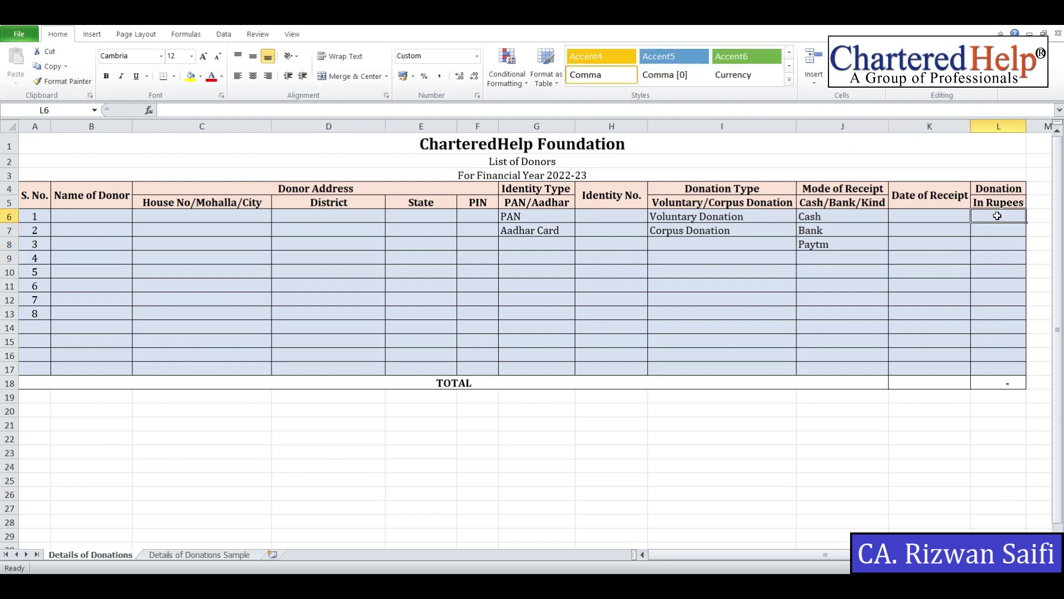
{"action": "type", "text": "2,000"}
{"action": "key", "text": "Return"}
{"action": "type", "text": "5000"}
{"action": "key", "text": "Return"}
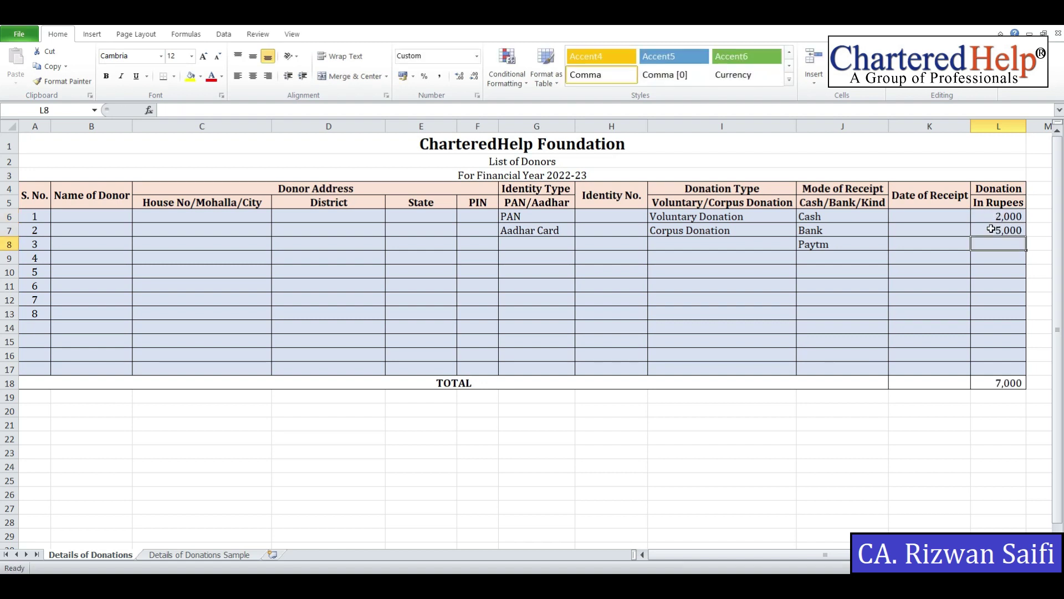
{"action": "type", "text": "1,000"}
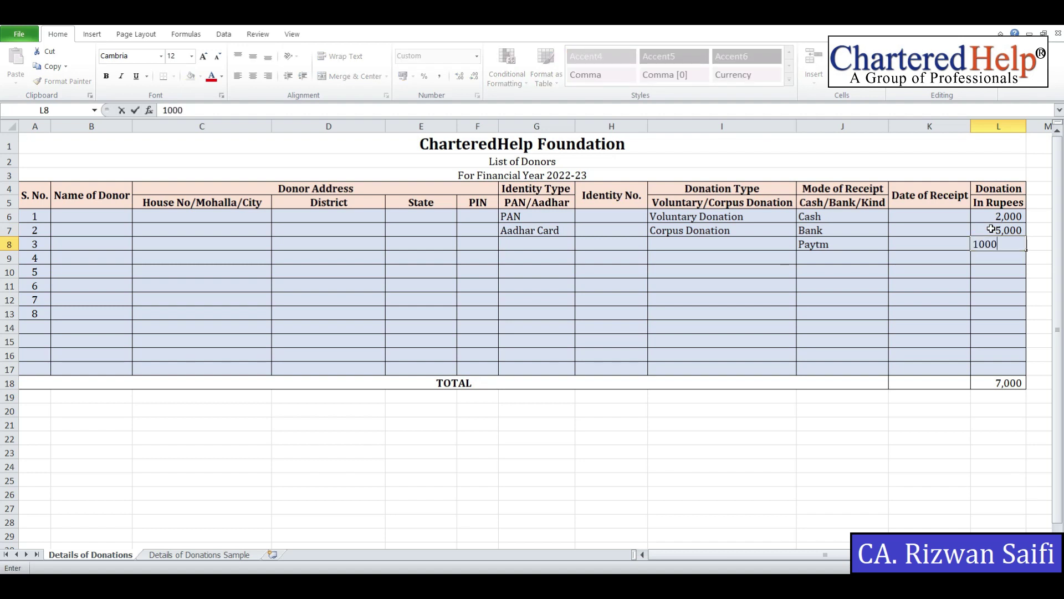
{"action": "key", "text": "Return"}
{"action": "type", "text": "600"}
{"action": "key", "text": "Return"}
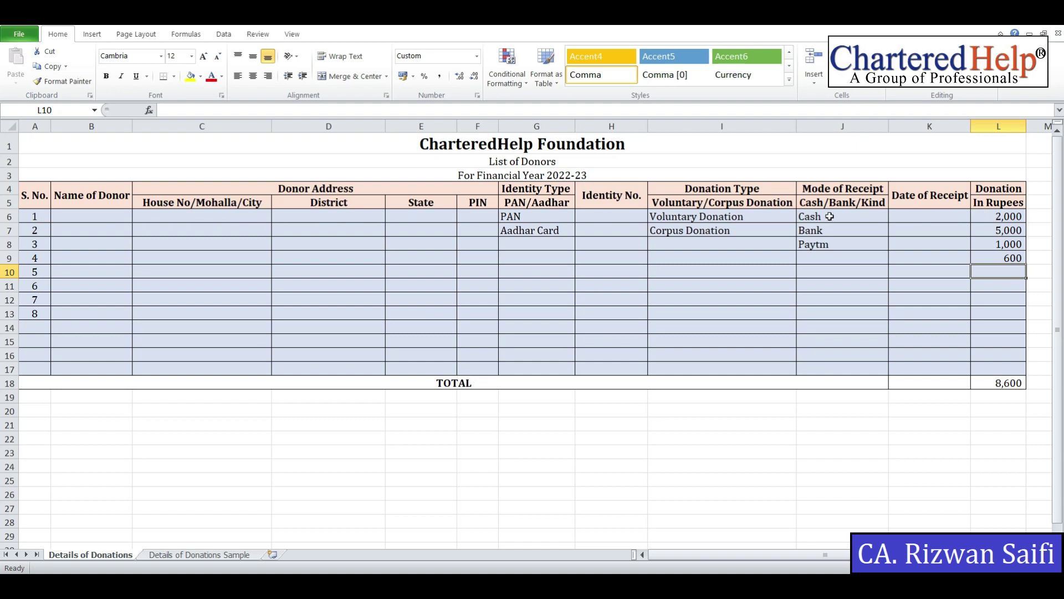
{"action": "left_click", "coordinate": [35, 214]}
{"action": "key", "text": "Down"}
{"action": "key", "text": "Down"}
{"action": "key", "text": "Down"}
{"action": "key", "text": "Down"}
{"action": "key", "text": "Down"}
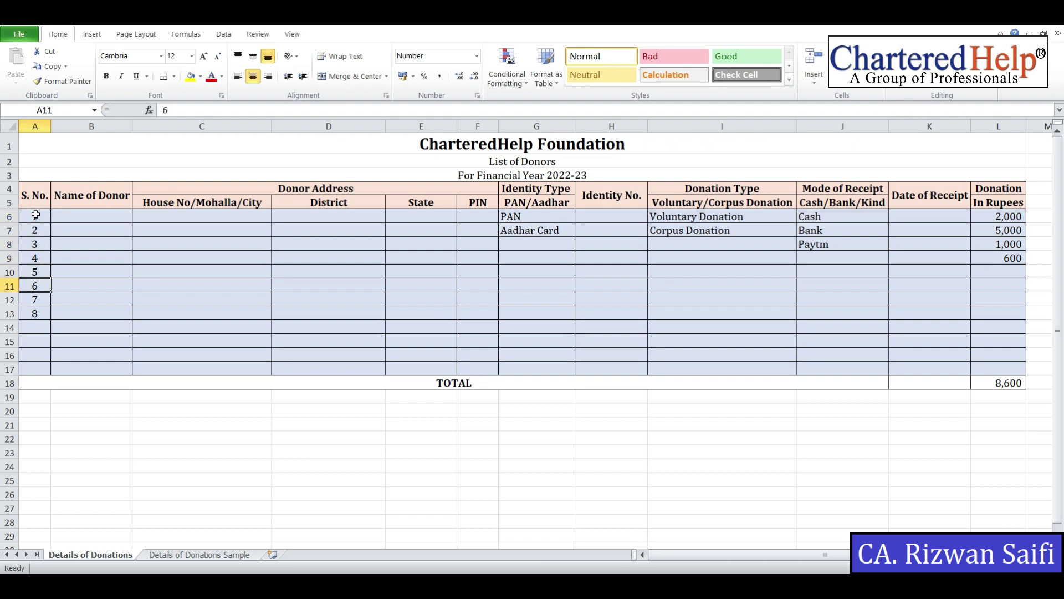